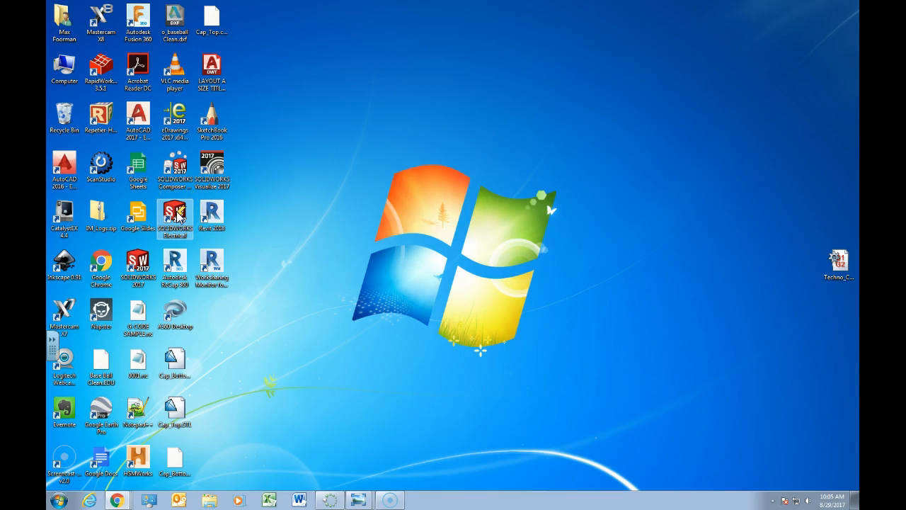
Step: Start SOLIDWORKS 2017 from the desktop and pin its menu bar
{"action": "double_click", "coordinate": [174, 167]}
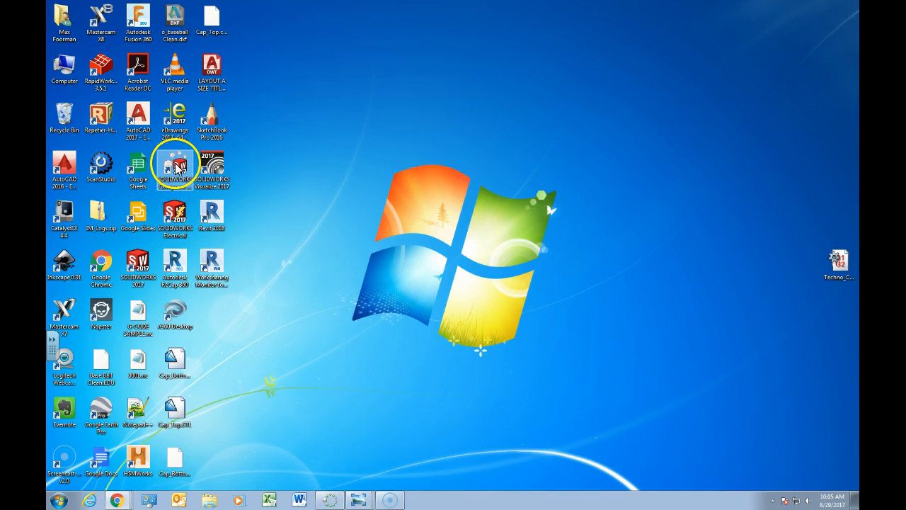
{"action": "double_click", "coordinate": [138, 267]}
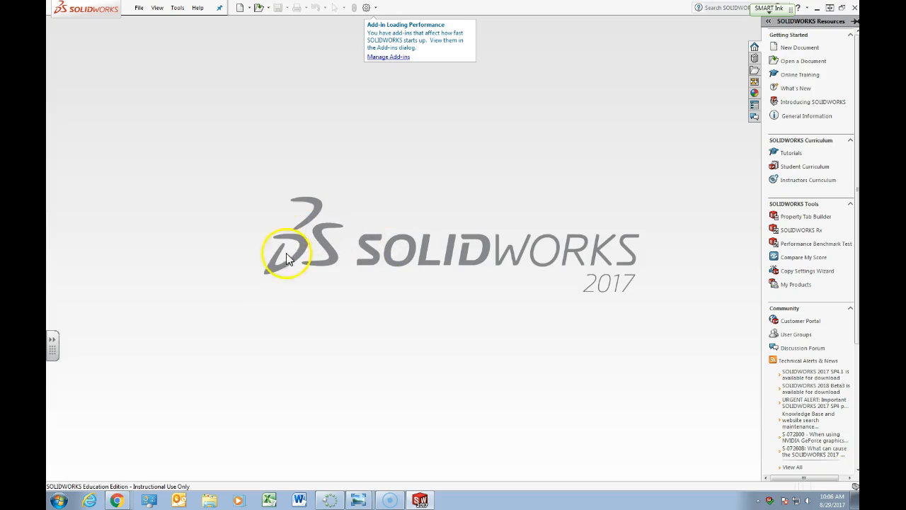
{"action": "left_click", "coordinate": [218, 10]}
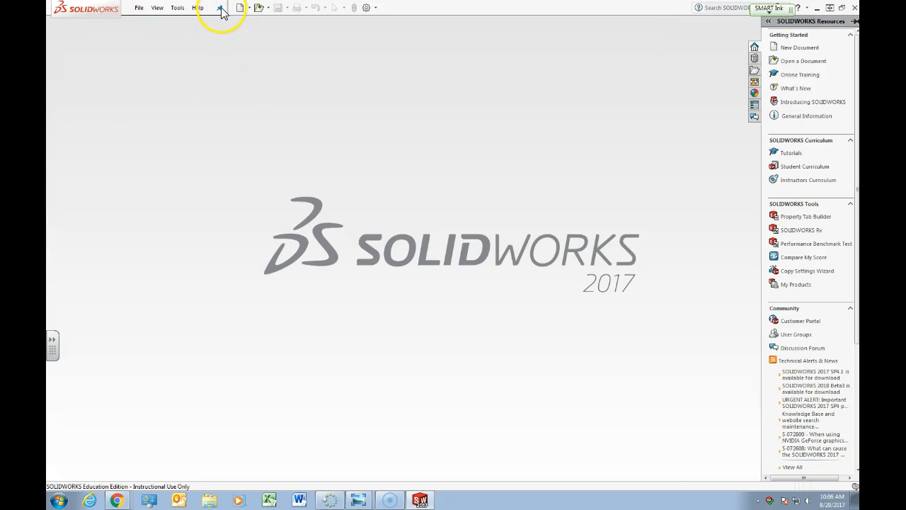
Step: Open the Introduction to SOLIDWORKS lesson from the Getting Started tutorials
{"action": "left_click", "coordinate": [138, 12]}
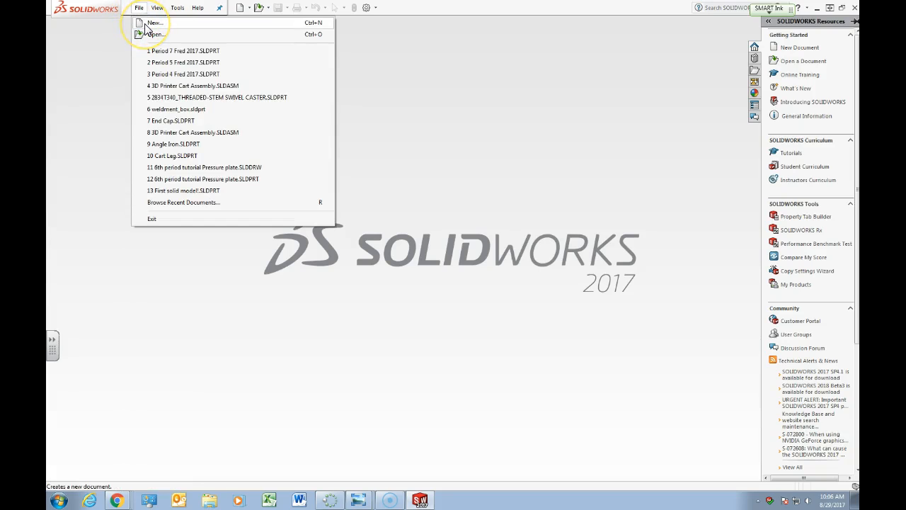
{"action": "left_click", "coordinate": [196, 8]}
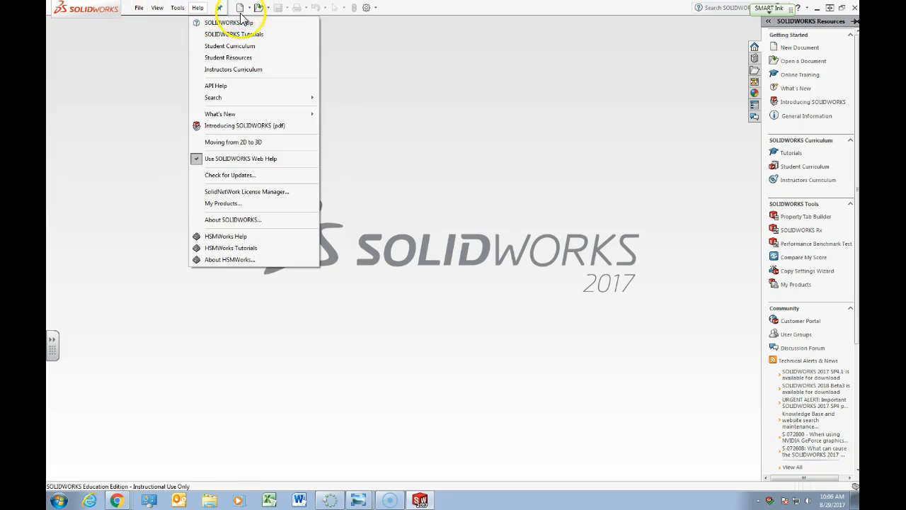
{"action": "left_click", "coordinate": [242, 10]}
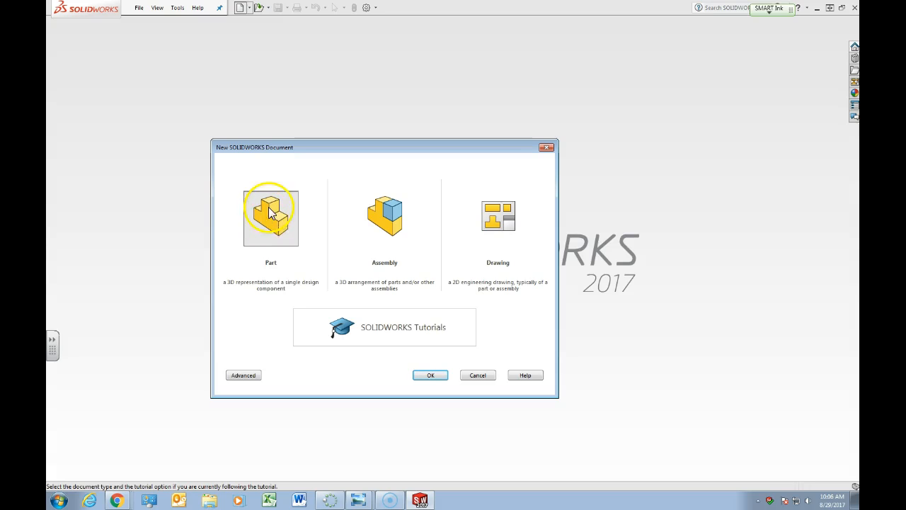
{"action": "left_click", "coordinate": [380, 333]}
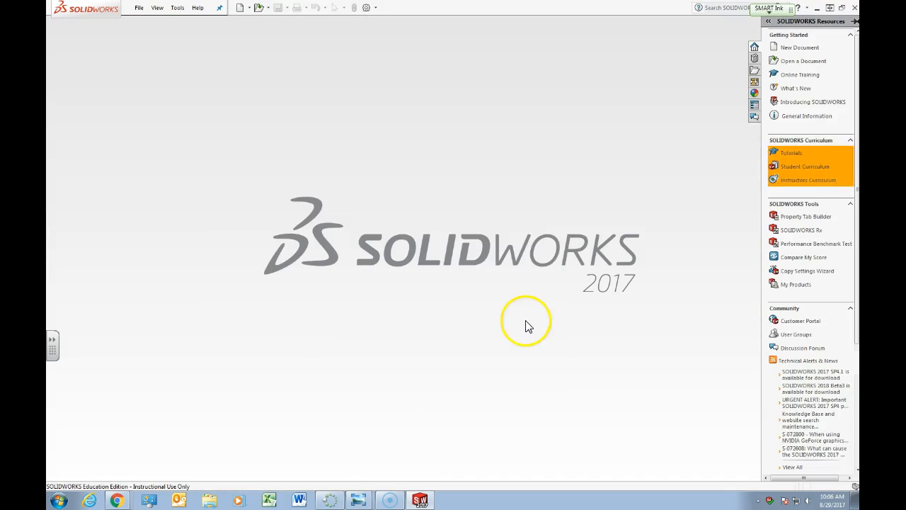
{"action": "left_click", "coordinate": [791, 155]}
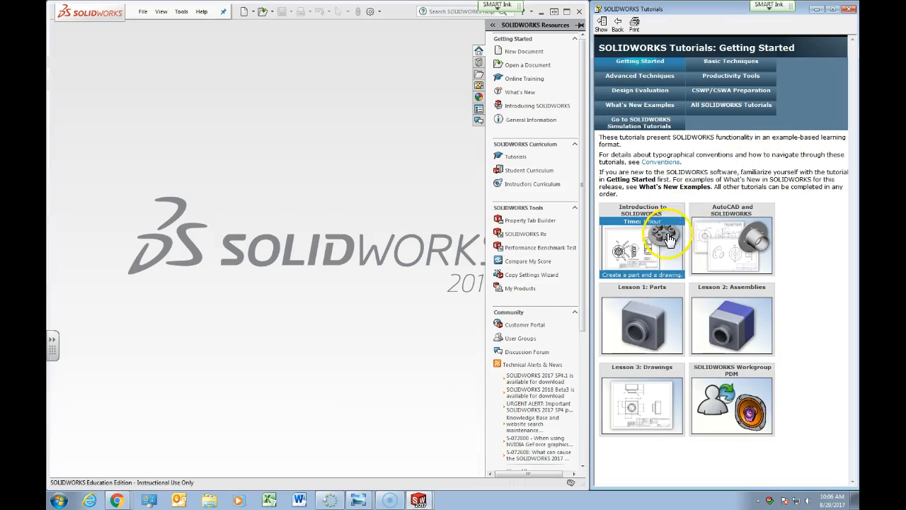
{"action": "left_click", "coordinate": [639, 262]}
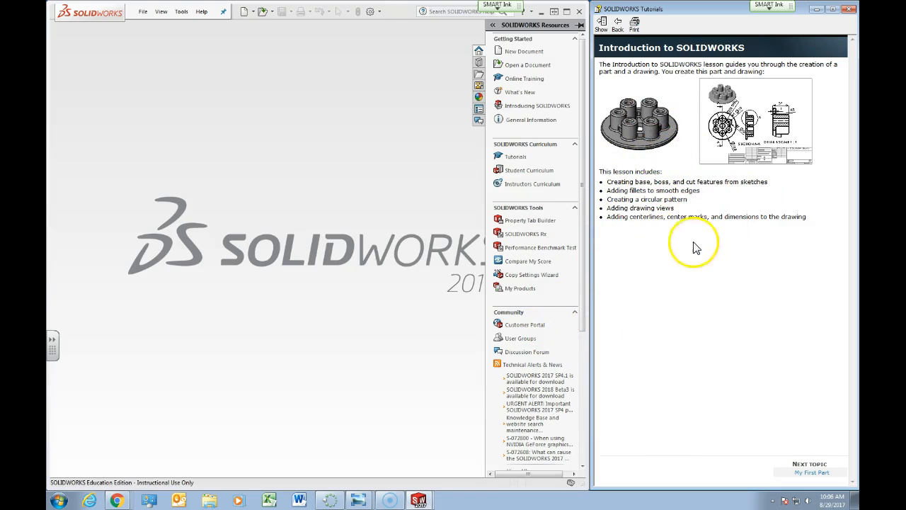
Step: Create a new Part document and show the feature modeling commands
{"action": "left_click", "coordinate": [253, 12]}
{"action": "left_click", "coordinate": [255, 25]}
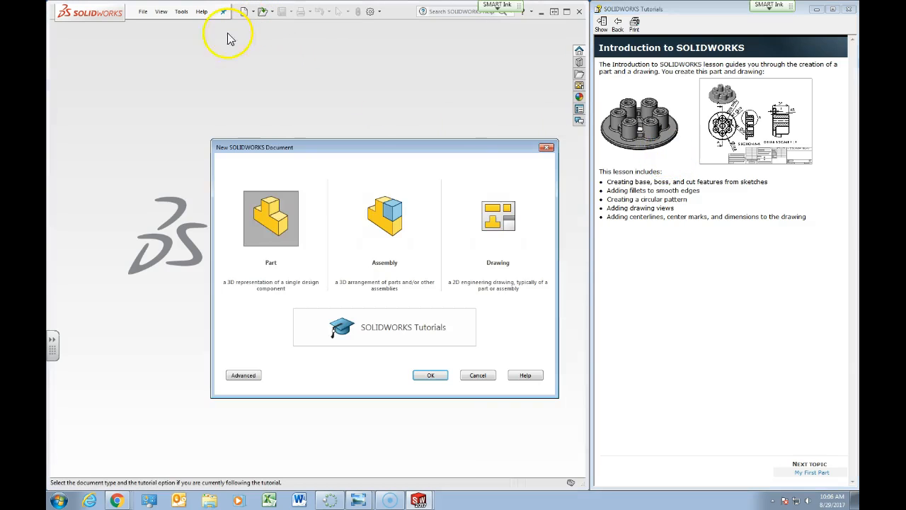
{"action": "left_click", "coordinate": [427, 375]}
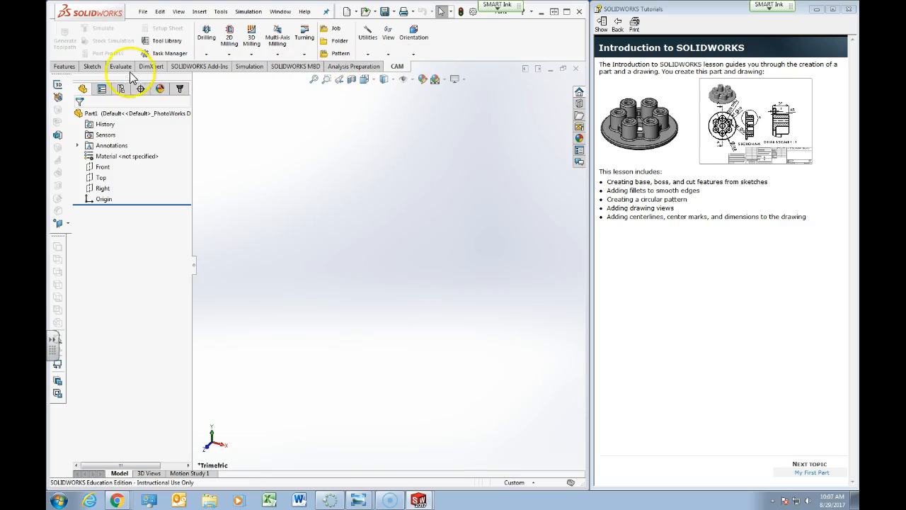
{"action": "left_click", "coordinate": [64, 66]}
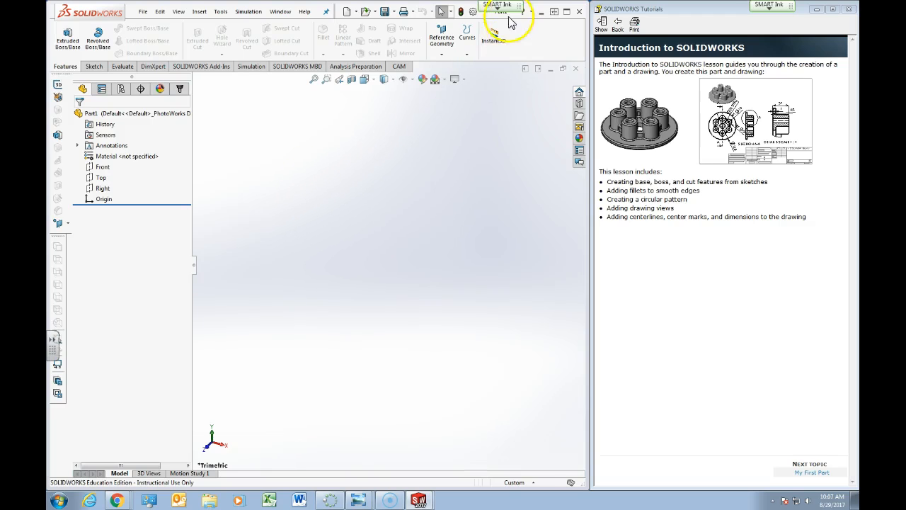
Step: Move the SMART Ink bar clear of the options command and set the part's unit system to MMGS (millimeter, gram, second)
{"action": "left_click_drag", "start_coordinate": [498, 5], "coordinate": [563, 6]}
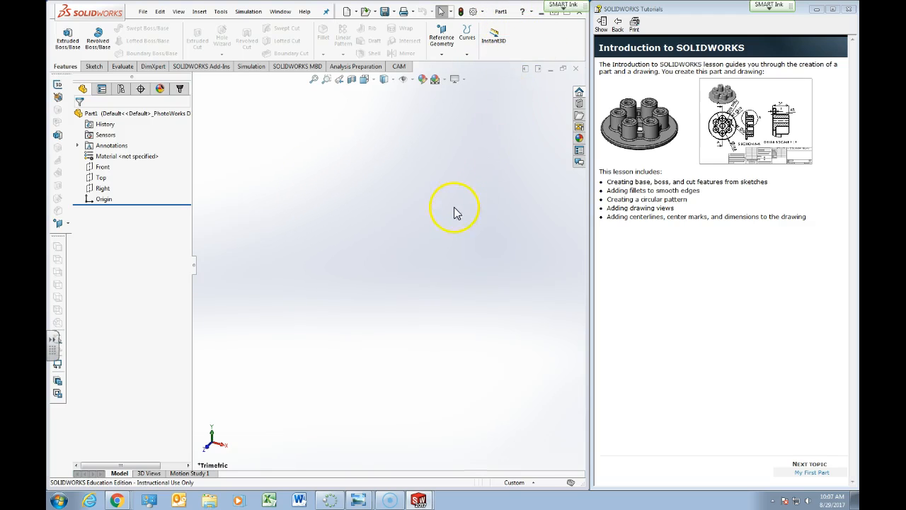
{"action": "left_click", "coordinate": [474, 12]}
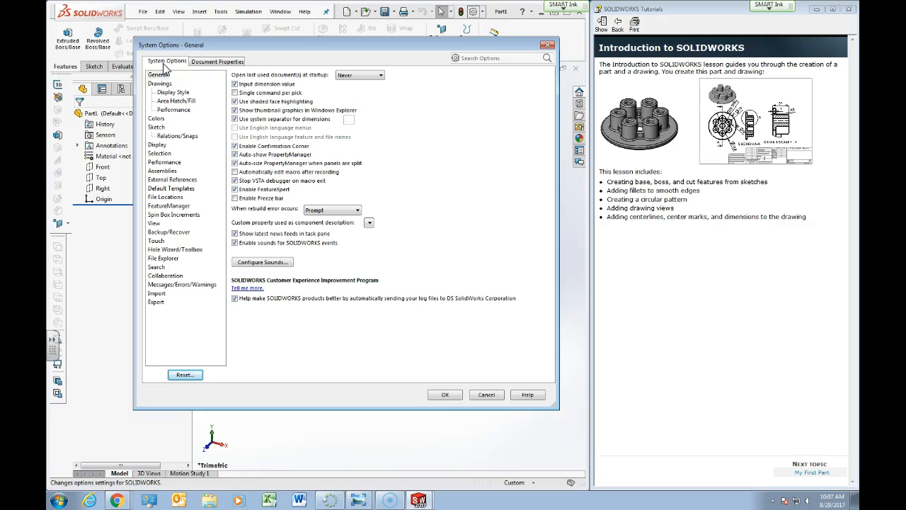
{"action": "left_click", "coordinate": [206, 62]}
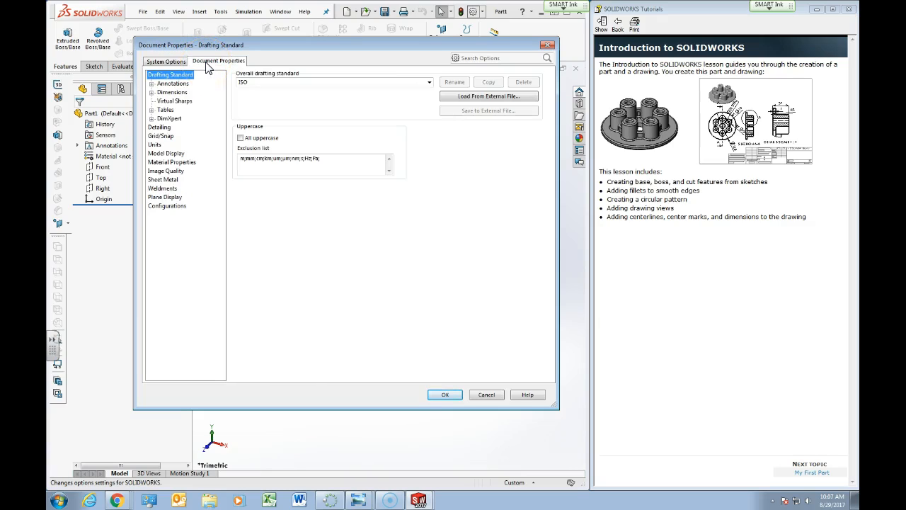
{"action": "left_click", "coordinate": [155, 145]}
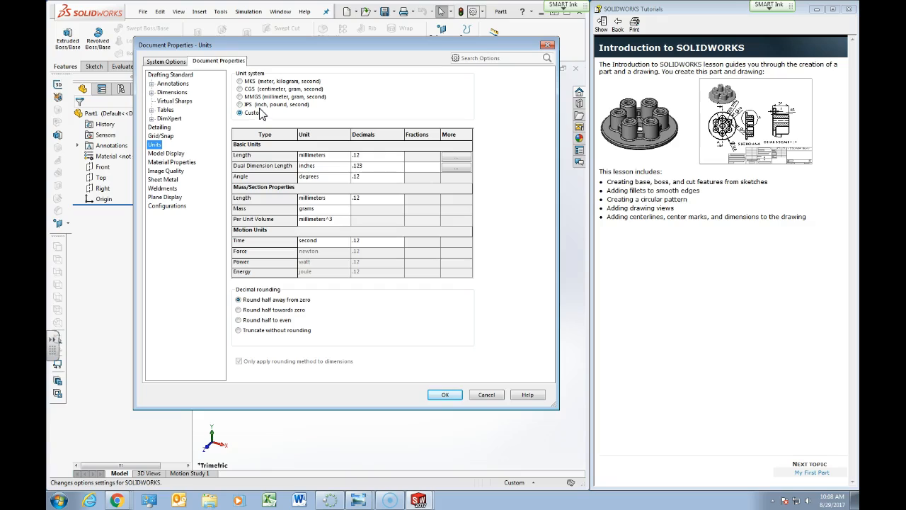
{"action": "left_click", "coordinate": [258, 99]}
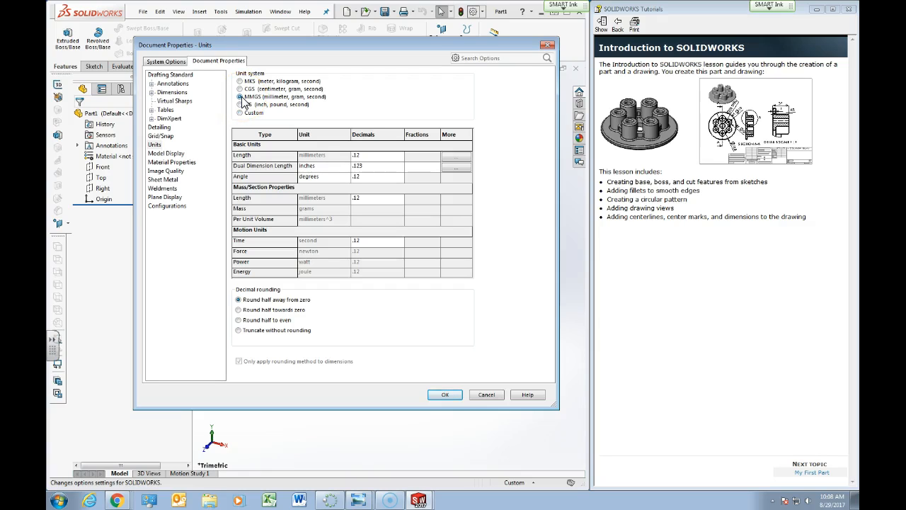
{"action": "left_click", "coordinate": [444, 395]}
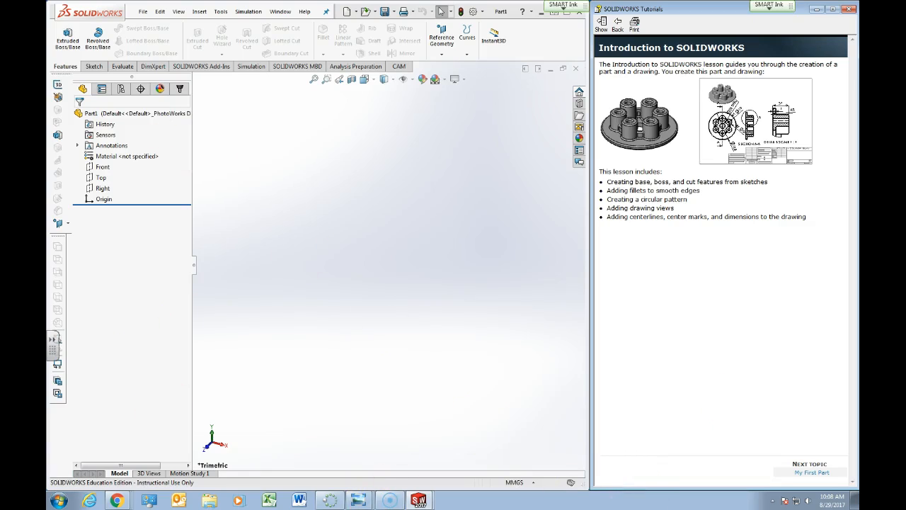
Step: Advance the tutorial to the My First Part topic and have it point out the New Document command
{"action": "left_click", "coordinate": [391, 506]}
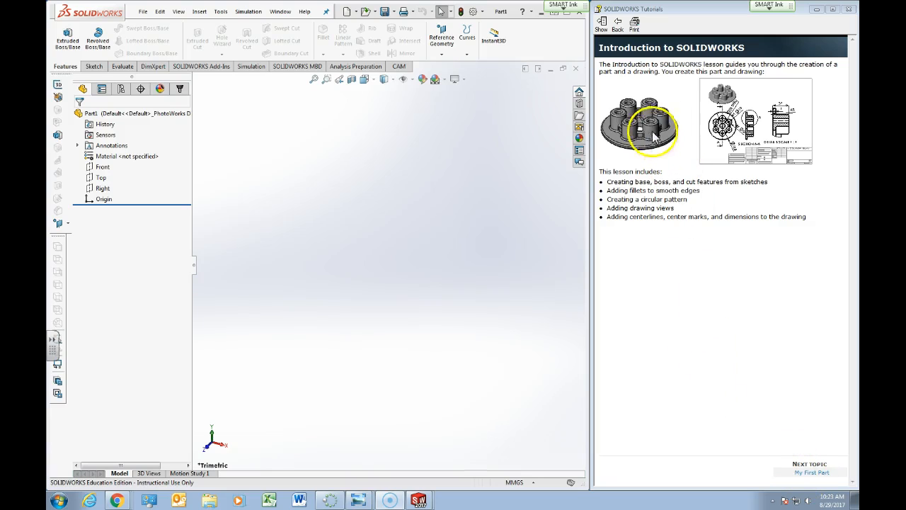
{"action": "left_click", "coordinate": [812, 472]}
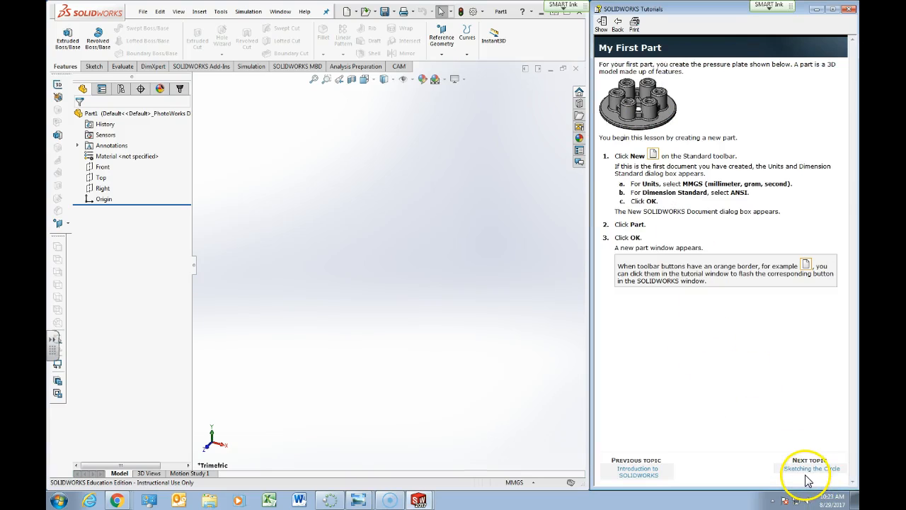
{"action": "left_click", "coordinate": [654, 156]}
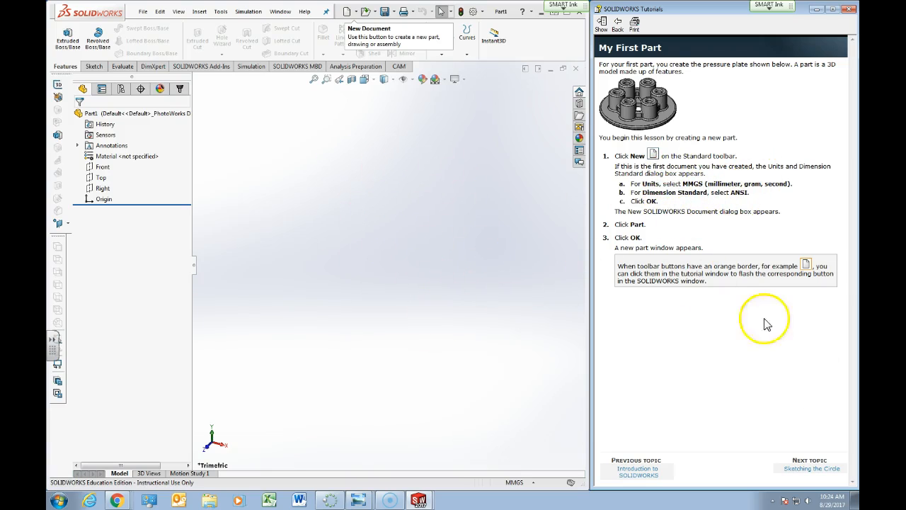
Step: Advance the tutorial to Sketching the Circle and start an Extruded Boss/Base with its sketch on the Top plane
{"action": "left_click", "coordinate": [811, 469]}
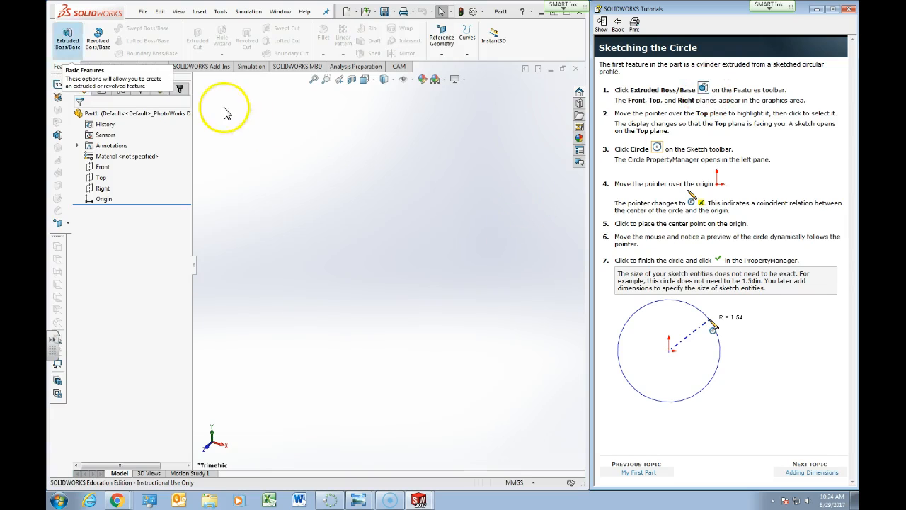
{"action": "left_click", "coordinate": [61, 39]}
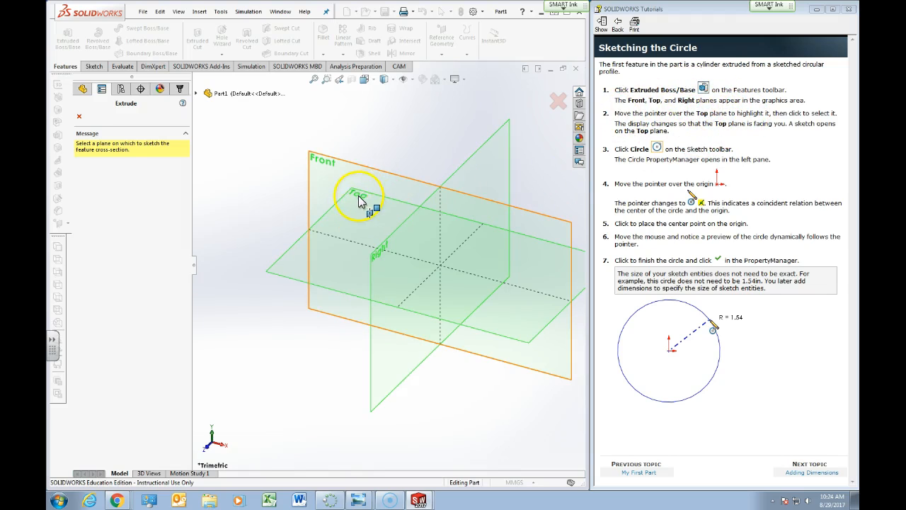
{"action": "left_click", "coordinate": [323, 260]}
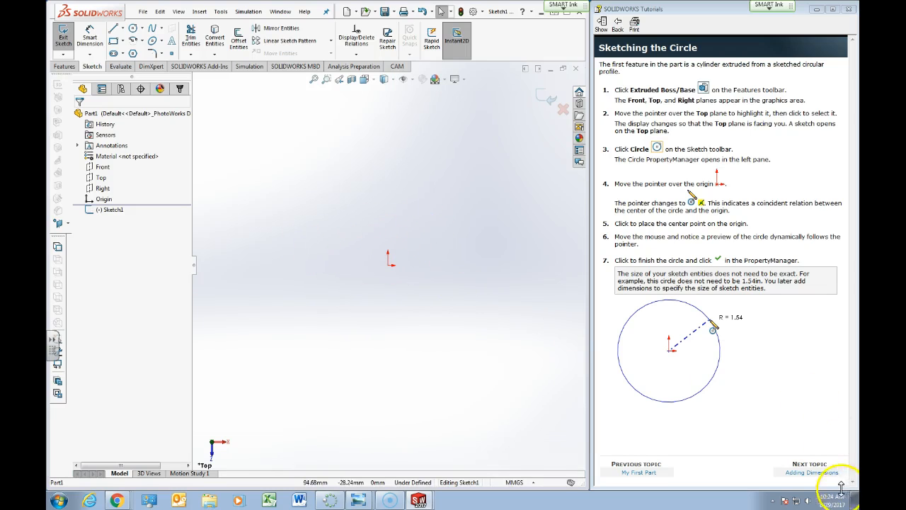
Step: Page through the tutorial's part and drawing topics, from Adding Dimensions to Placing Dimensions, to preview the remaining lesson
{"action": "left_click", "coordinate": [811, 473]}
{"action": "left_click", "coordinate": [809, 470]}
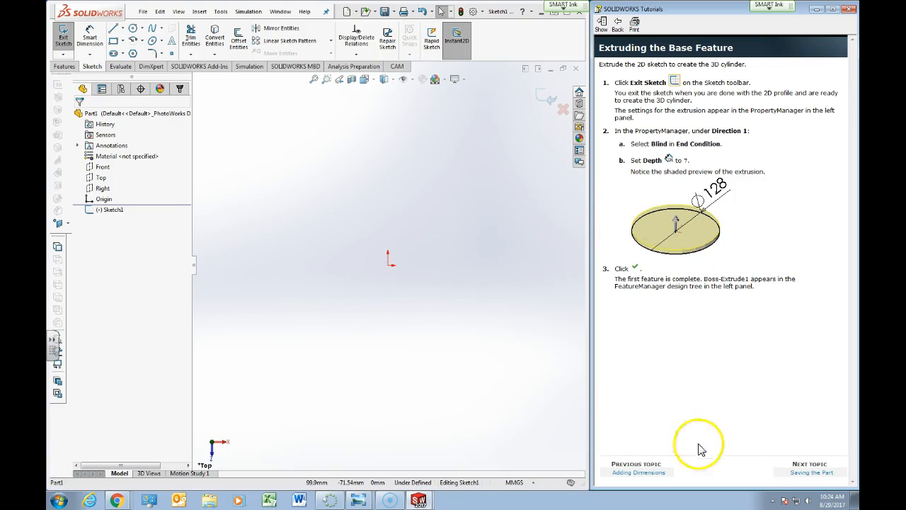
{"action": "left_click", "coordinate": [812, 471]}
{"action": "left_click", "coordinate": [815, 470]}
{"action": "left_click", "coordinate": [815, 470]}
{"action": "left_click", "coordinate": [816, 470]}
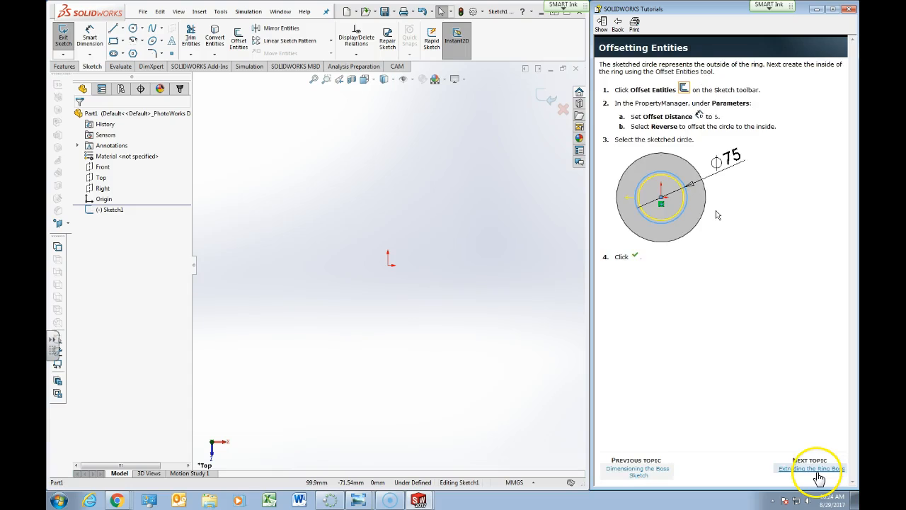
{"action": "left_click", "coordinate": [814, 470]}
{"action": "left_click", "coordinate": [815, 473]}
{"action": "left_click", "coordinate": [816, 473]}
{"action": "left_click", "coordinate": [816, 473]}
{"action": "left_click", "coordinate": [816, 472]}
{"action": "left_click", "coordinate": [817, 472]}
{"action": "left_click", "coordinate": [817, 472]}
{"action": "left_click", "coordinate": [817, 471]}
{"action": "left_click", "coordinate": [817, 472]}
{"action": "left_click", "coordinate": [818, 473]}
{"action": "left_click", "coordinate": [818, 473]}
{"action": "left_click", "coordinate": [817, 473]}
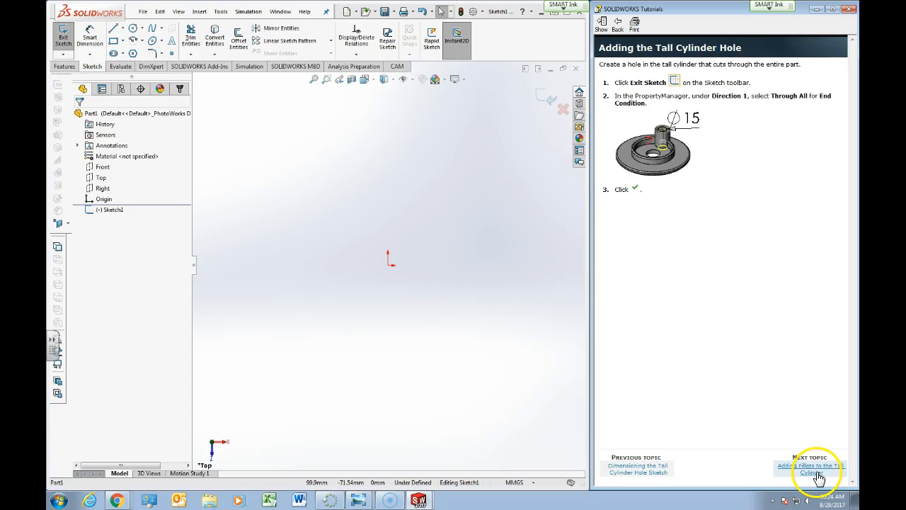
{"action": "left_click", "coordinate": [818, 473]}
{"action": "left_click", "coordinate": [818, 474]}
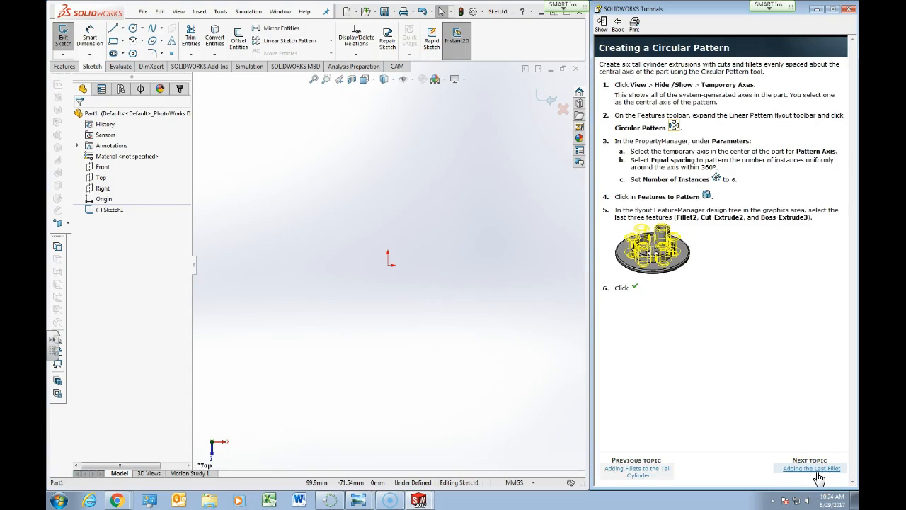
{"action": "left_click", "coordinate": [817, 473]}
{"action": "left_click", "coordinate": [817, 474]}
{"action": "left_click", "coordinate": [818, 474]}
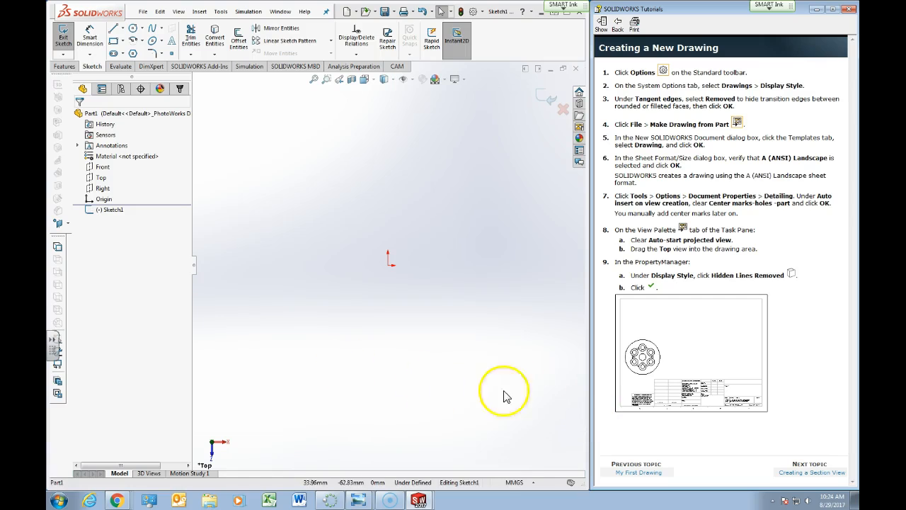
{"action": "left_click", "coordinate": [807, 474]}
{"action": "left_click", "coordinate": [806, 473]}
{"action": "left_click", "coordinate": [807, 474]}
{"action": "left_click", "coordinate": [806, 470]}
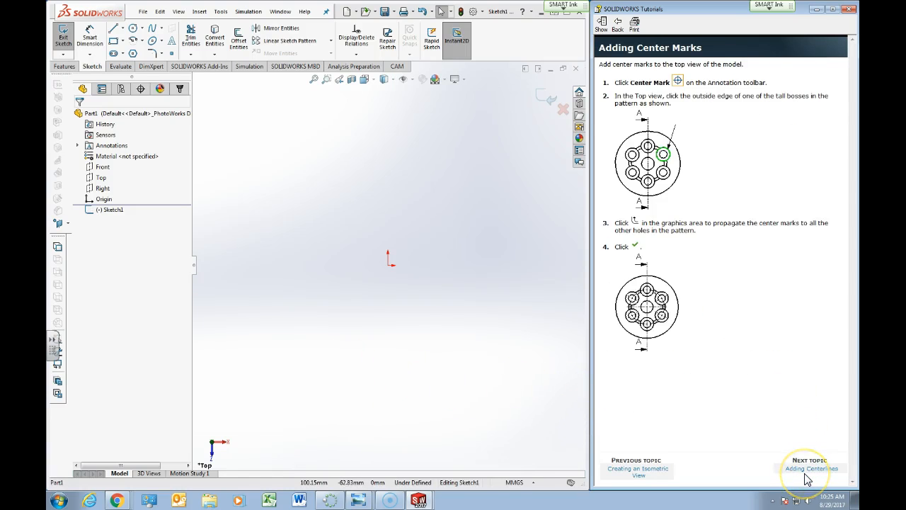
{"action": "left_click", "coordinate": [808, 471]}
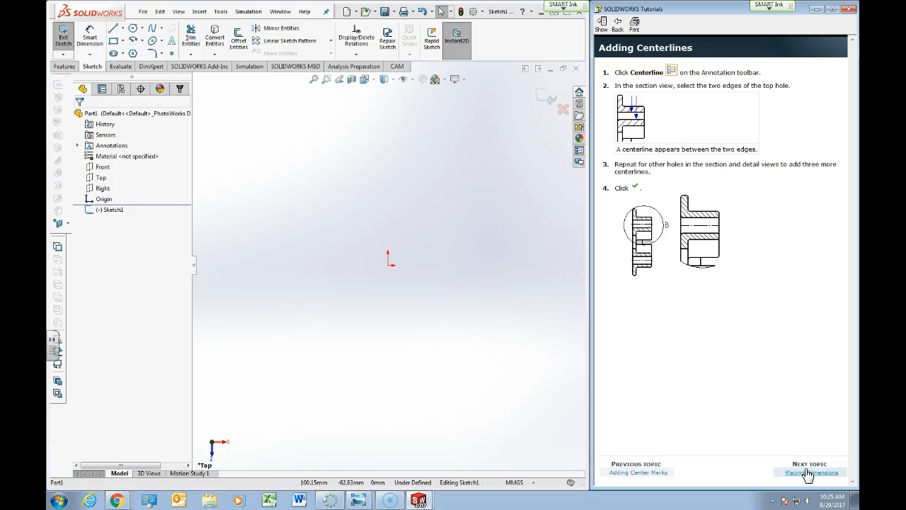
{"action": "left_click", "coordinate": [809, 472]}
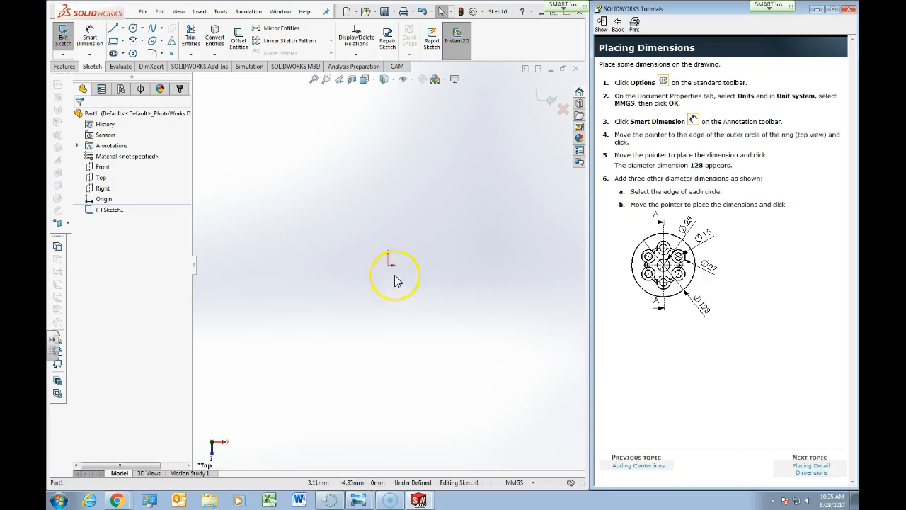